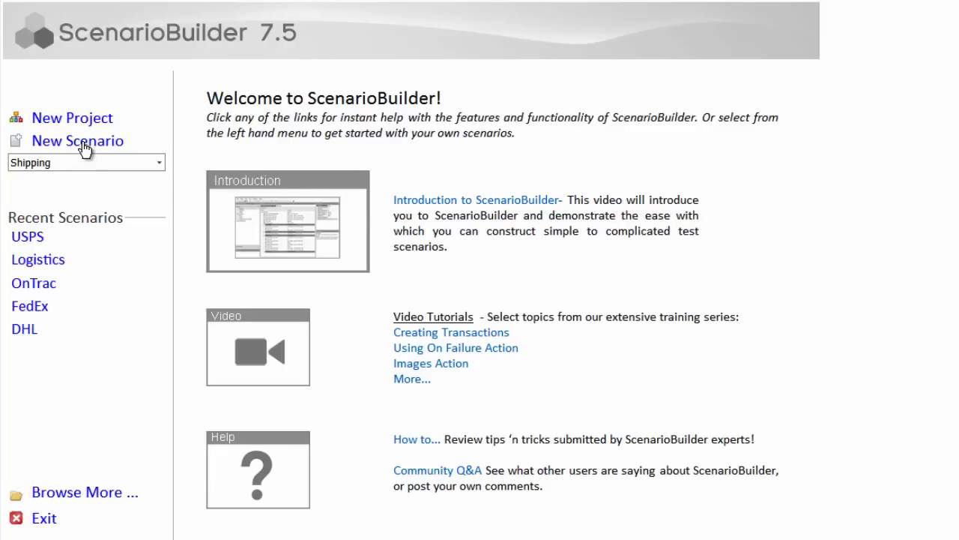
Create a new scenario named UPS in the Shipping project that begins with the Open web app action.
{"action": "left_click", "coordinate": [84, 149]}
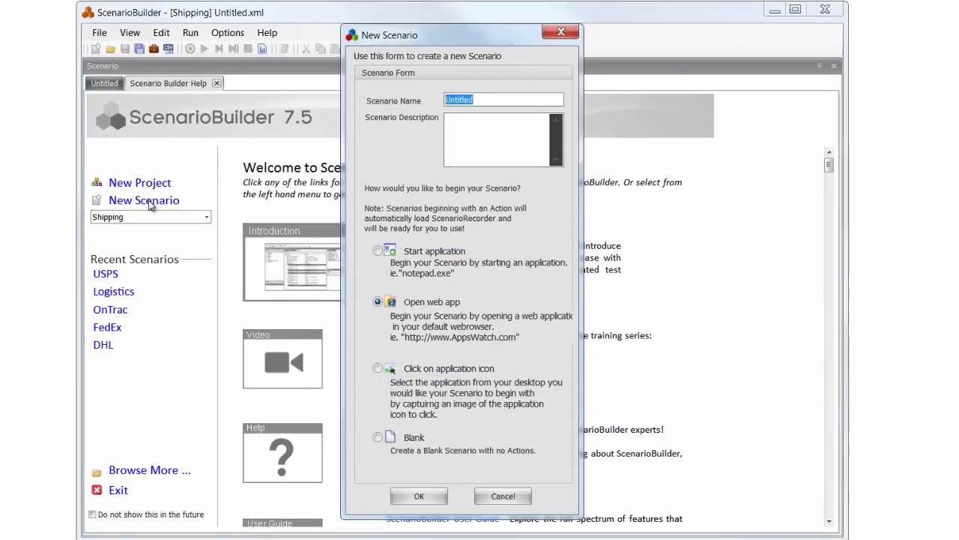
{"action": "type", "text": "UPS"}
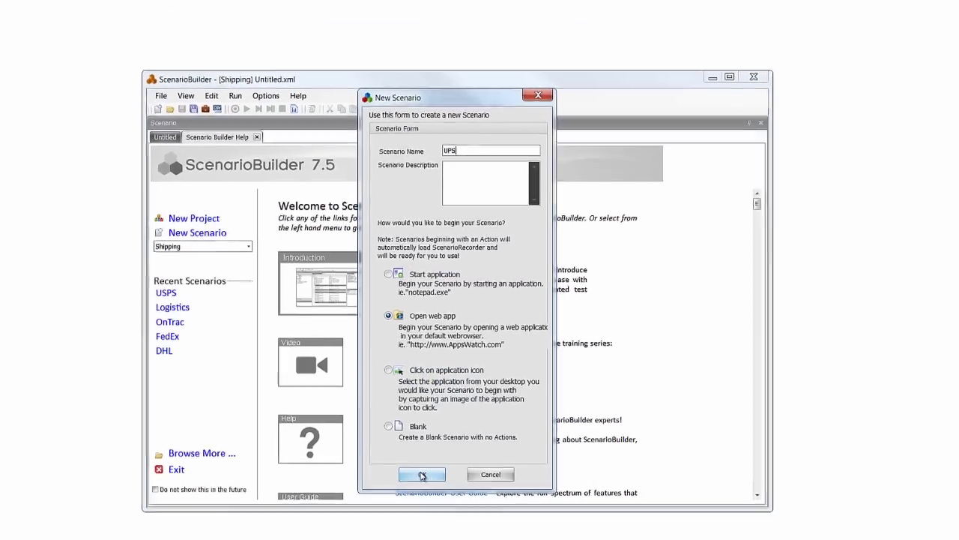
{"action": "left_click", "coordinate": [419, 496]}
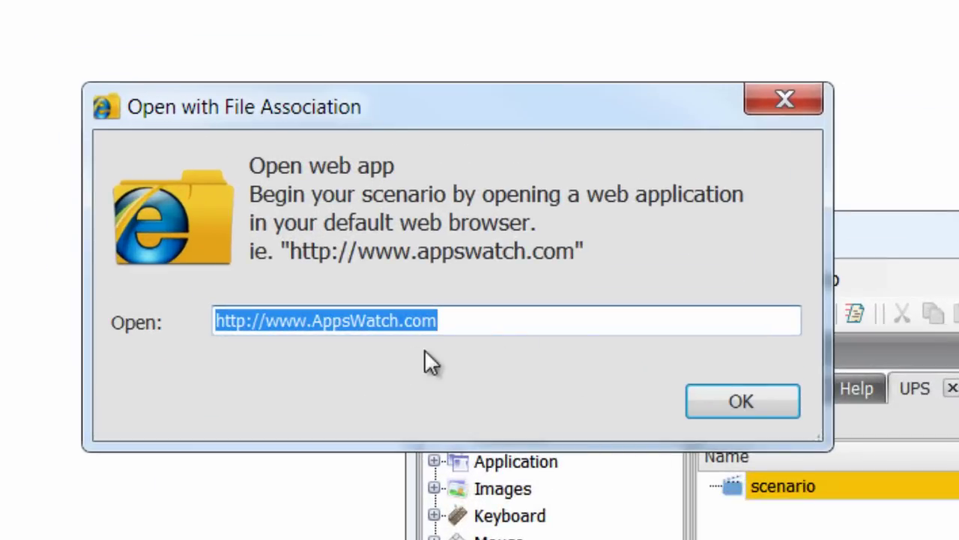
{"action": "left_click_drag", "start_coordinate": [308, 323], "coordinate": [401, 334]}
{"action": "type", "text": ".UPS"}
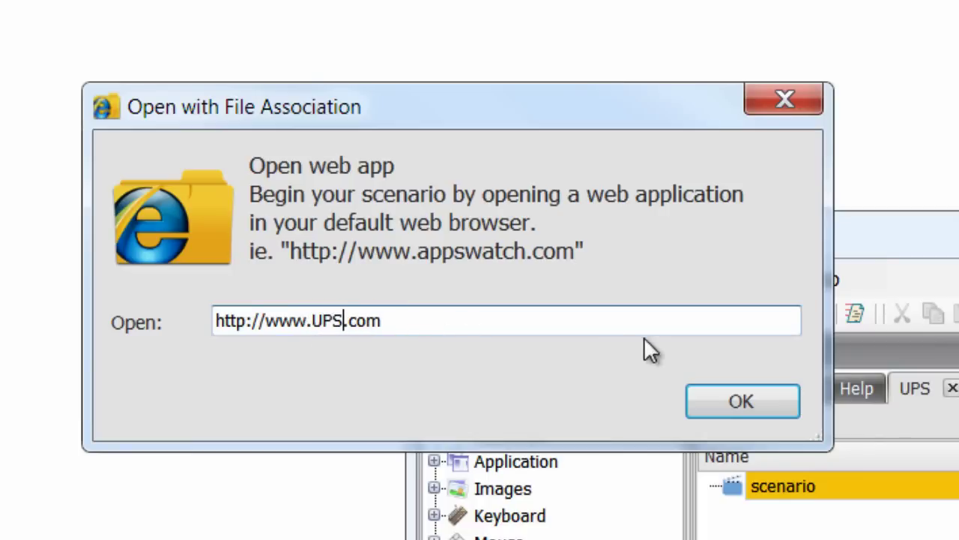
{"action": "left_click", "coordinate": [742, 394]}
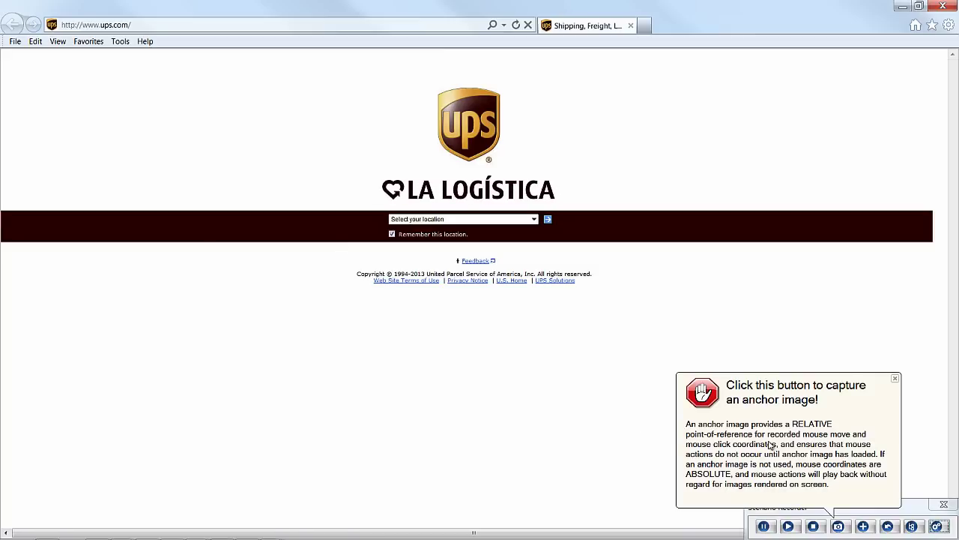
Capture the UPS shield logo on the start page as the anchor image and accept the Find Image action.
{"action": "left_click", "coordinate": [770, 444]}
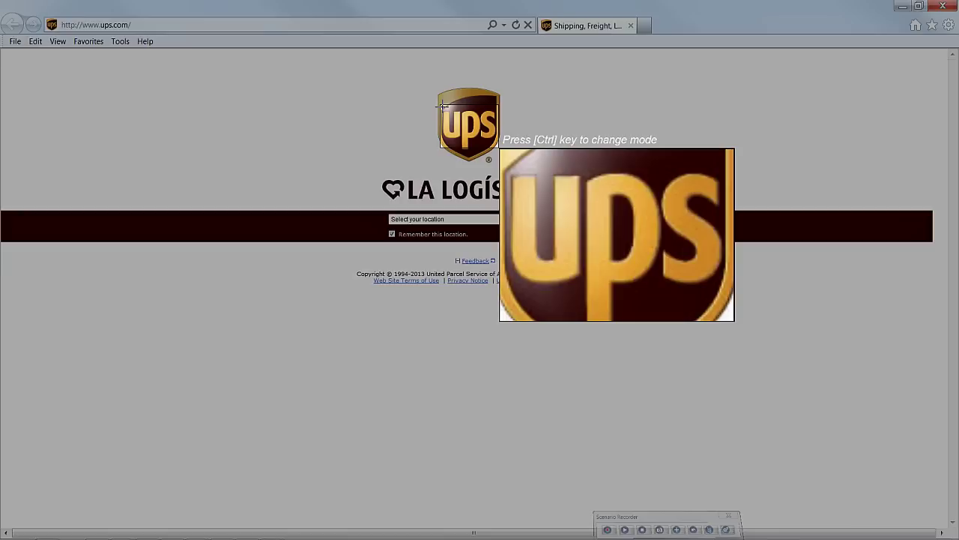
{"action": "left_click", "coordinate": [442, 106]}
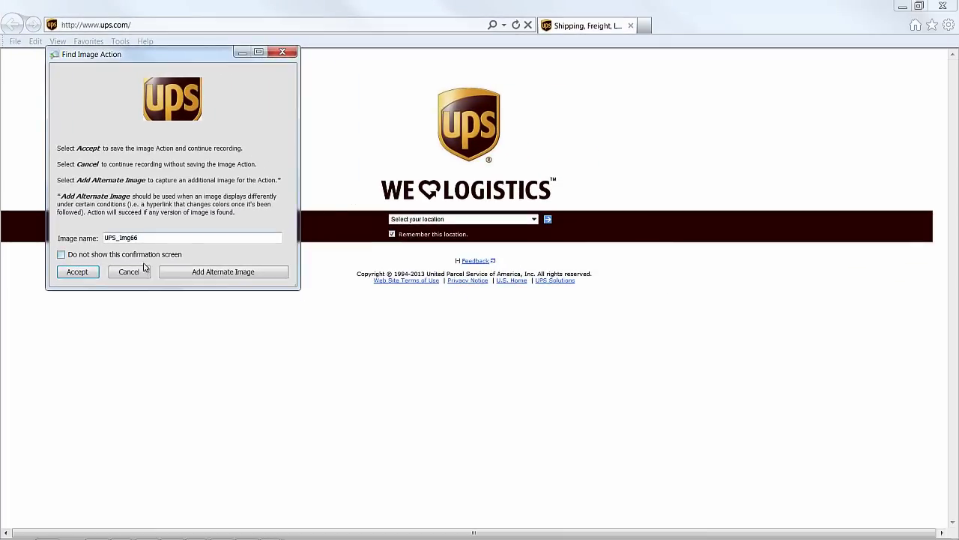
{"action": "left_click", "coordinate": [78, 272]}
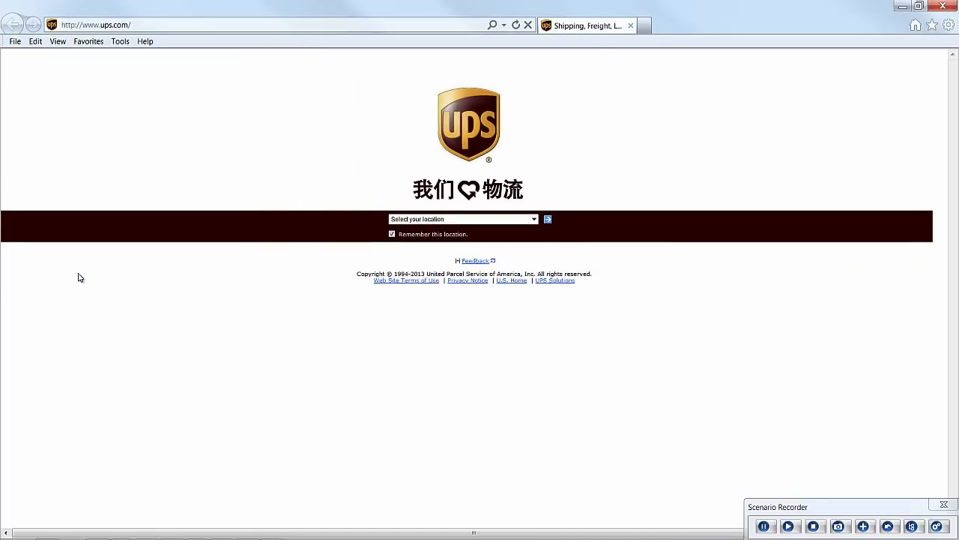
Choose United States - English as the location and proceed to that site.
{"action": "left_click", "coordinate": [425, 220]}
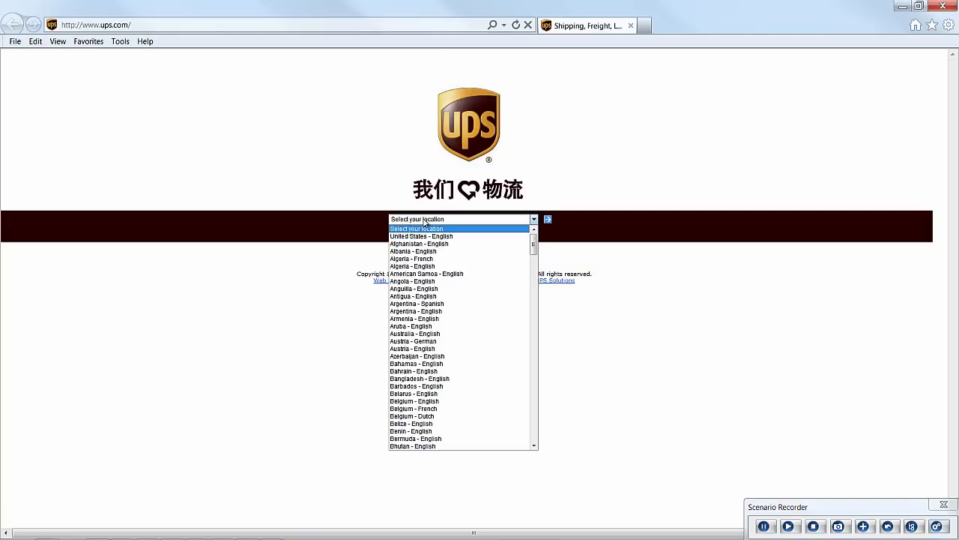
{"action": "key", "text": "Down"}
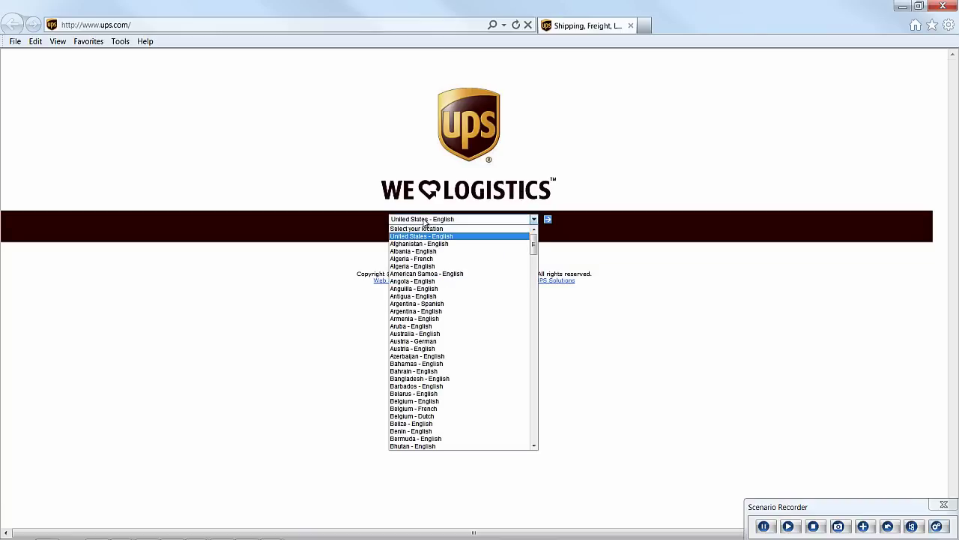
{"action": "left_click", "coordinate": [548, 221]}
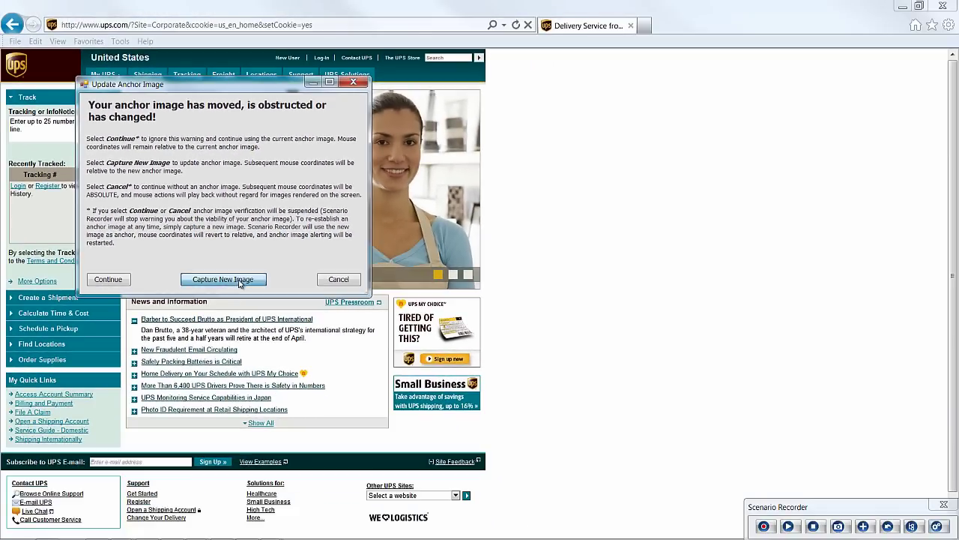
Capture the Calculate Time & Cost heading on the home page as the new anchor image and accept it.
{"action": "left_click", "coordinate": [223, 279]}
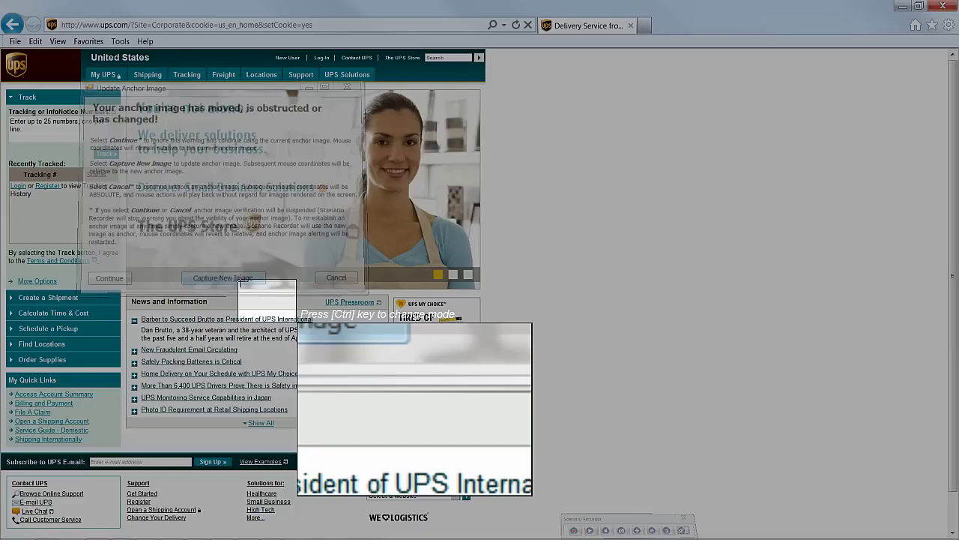
{"action": "key", "text": "ctrl"}
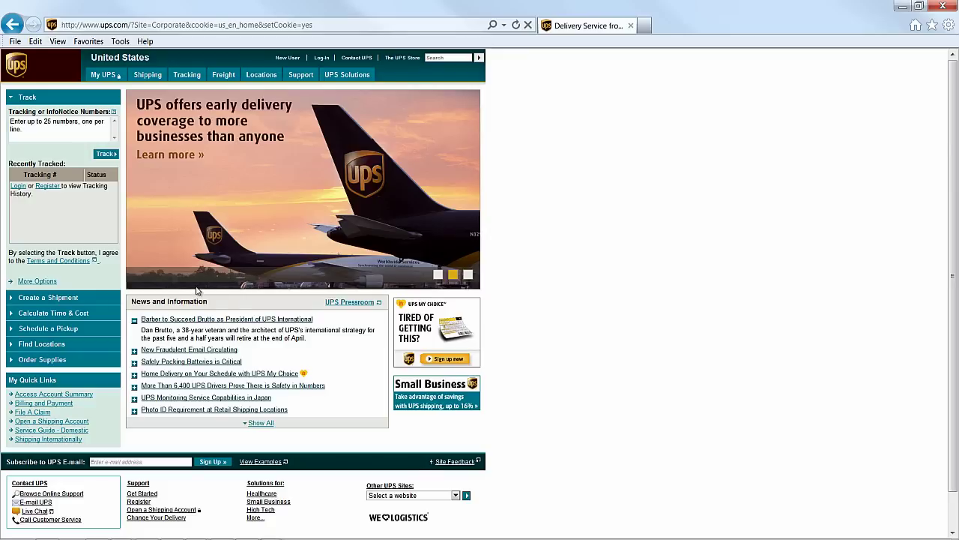
{"action": "key", "text": "ctrl"}
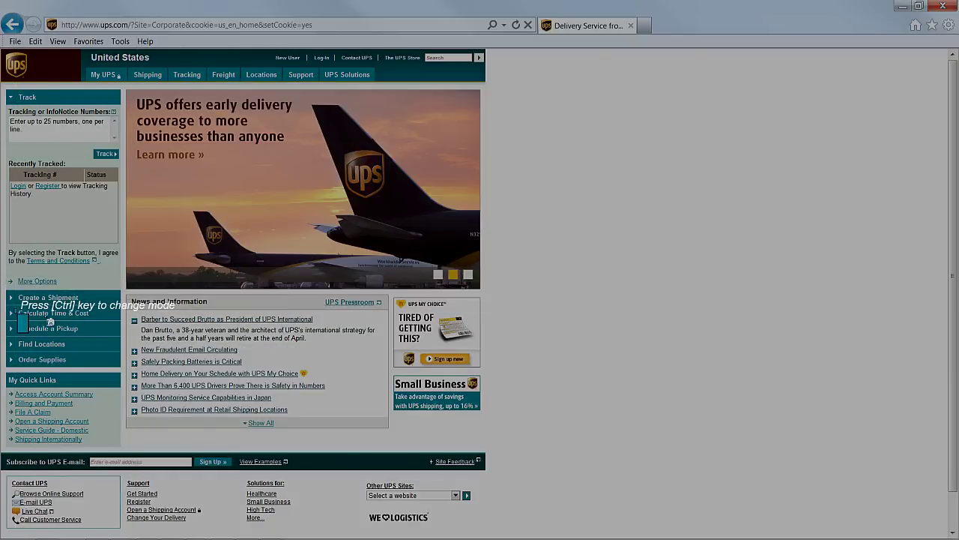
{"action": "left_click", "coordinate": [90, 320]}
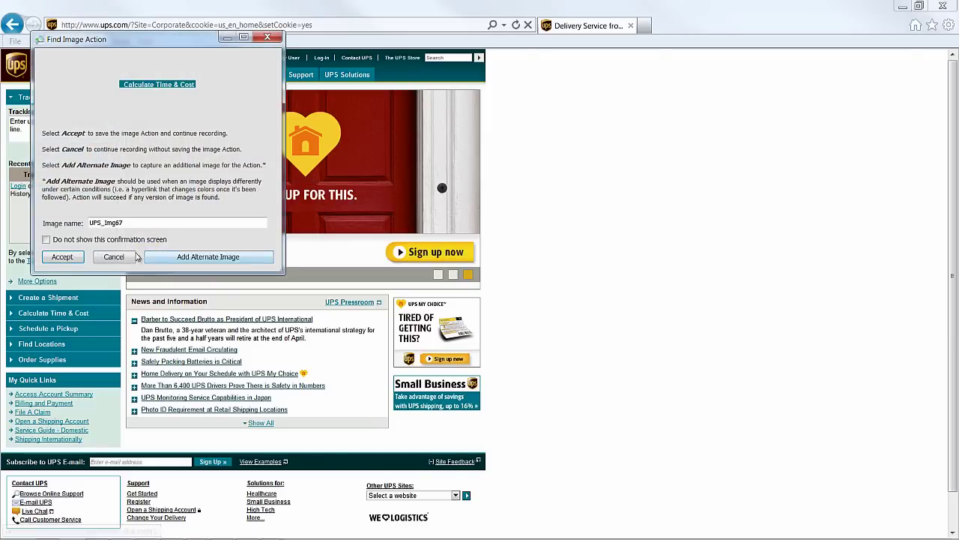
{"action": "left_click", "coordinate": [63, 257]}
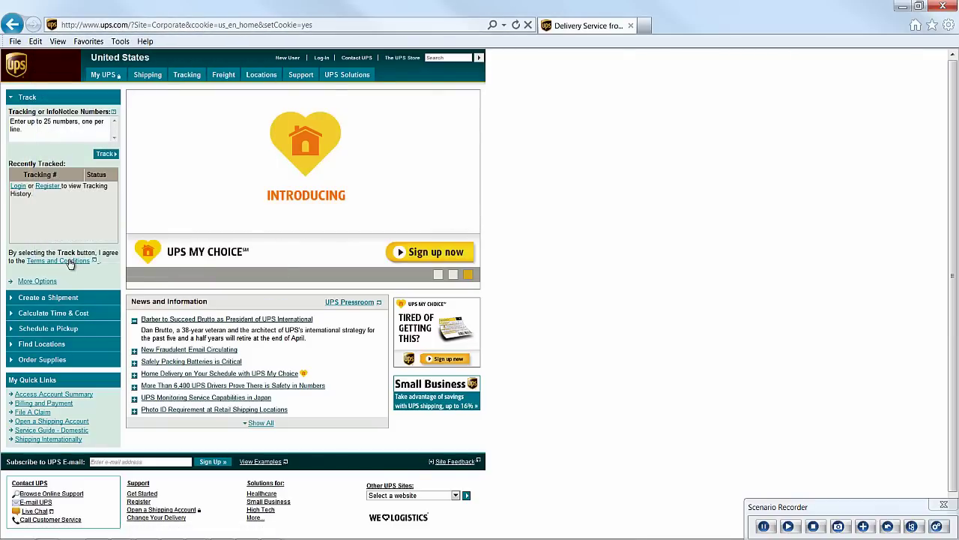
Expand the Calculate Time & Cost section, then capture its relocated heading as the new anchor image and accept it.
{"action": "left_click", "coordinate": [43, 316]}
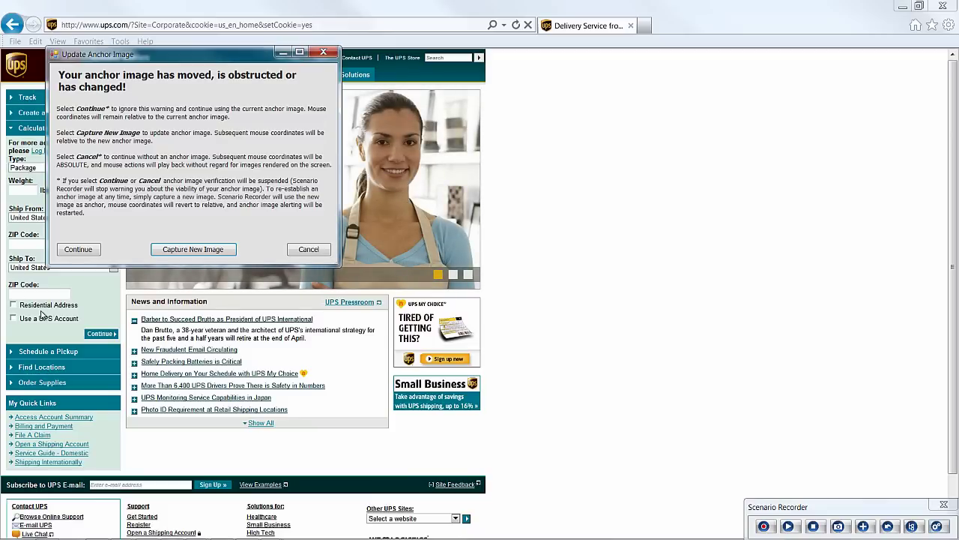
{"action": "left_click", "coordinate": [198, 251]}
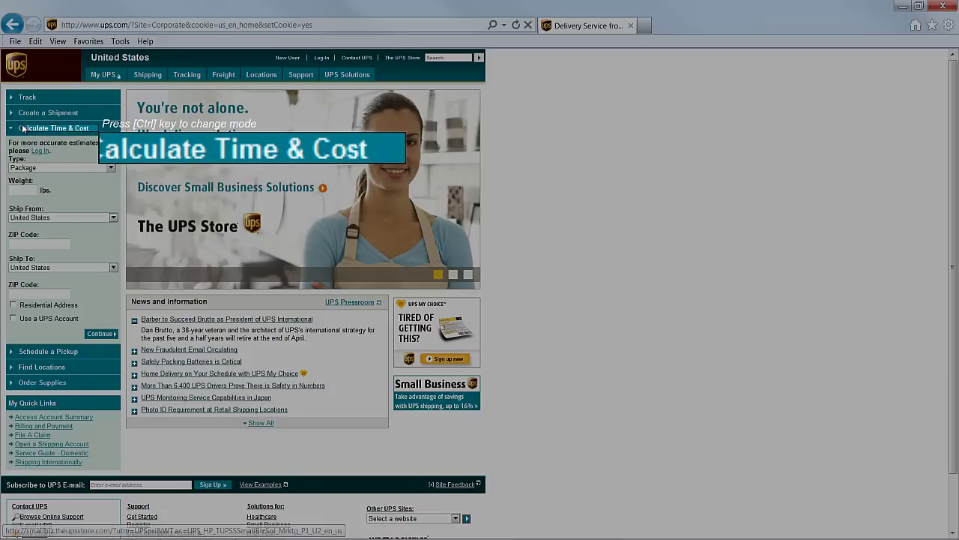
{"action": "left_click", "coordinate": [22, 128]}
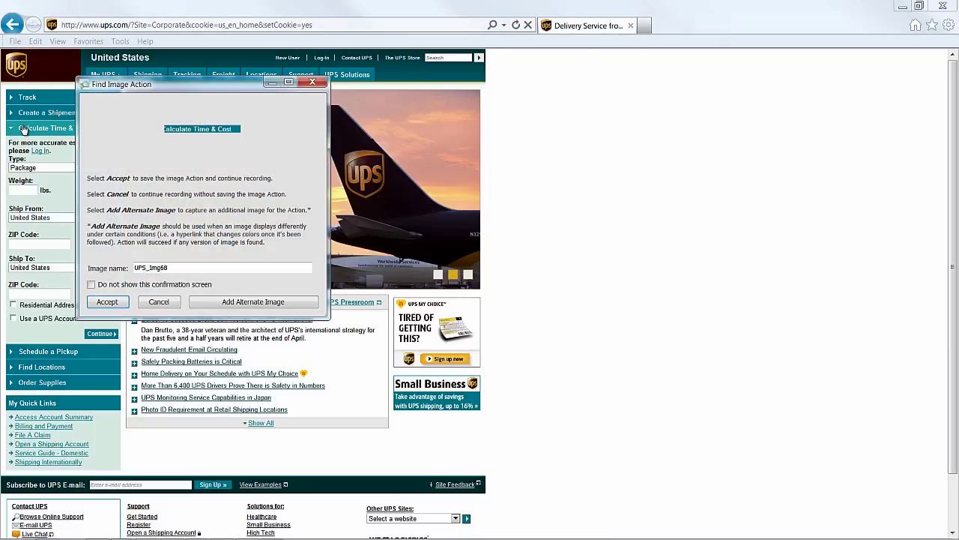
{"action": "left_click", "coordinate": [108, 303]}
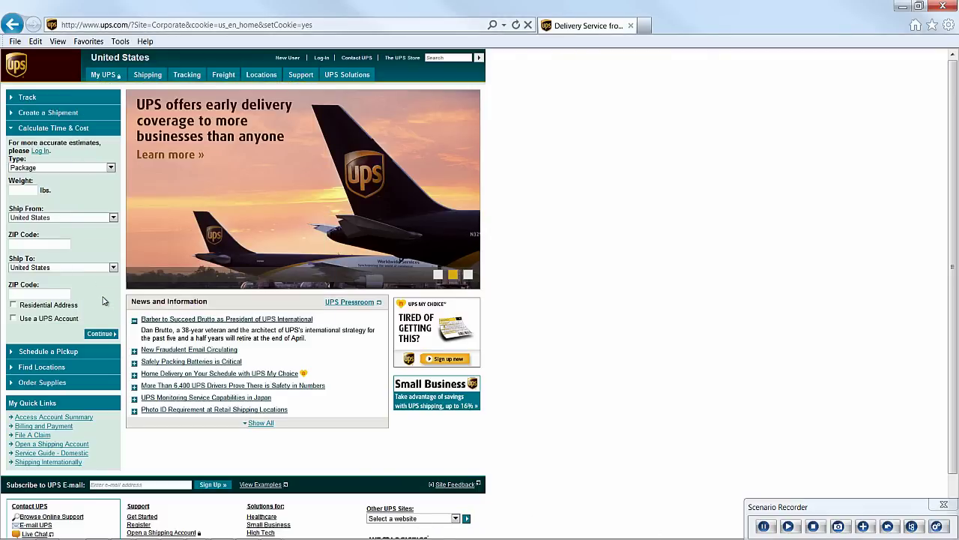
Request rates for an 11 lbs package from ZIP code 90041 to 94510, marked as a residential address.
{"action": "left_click", "coordinate": [29, 189]}
{"action": "type", "text": "11"}
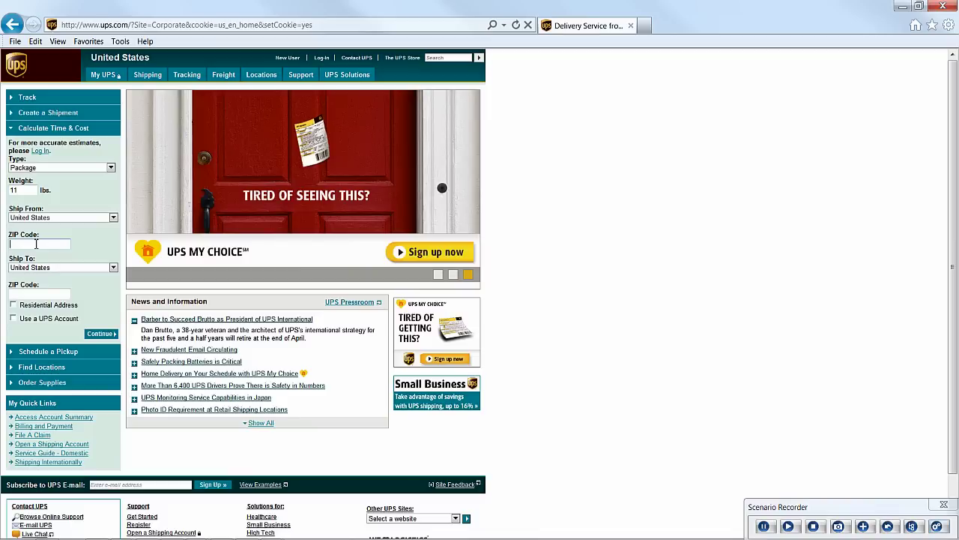
{"action": "left_click", "coordinate": [36, 244]}
{"action": "type", "text": "90041"}
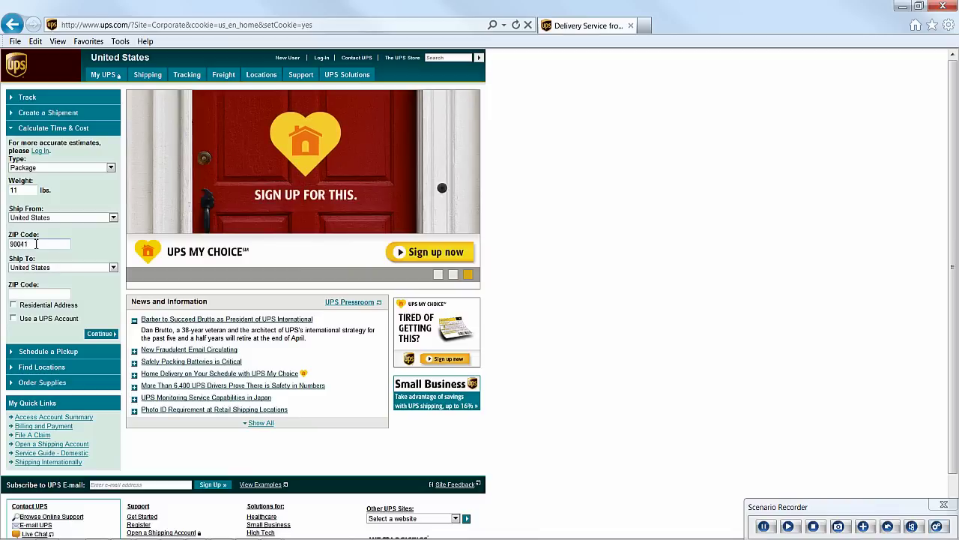
{"action": "left_click", "coordinate": [42, 294]}
{"action": "type", "text": "94510"}
{"action": "left_click", "coordinate": [14, 305]}
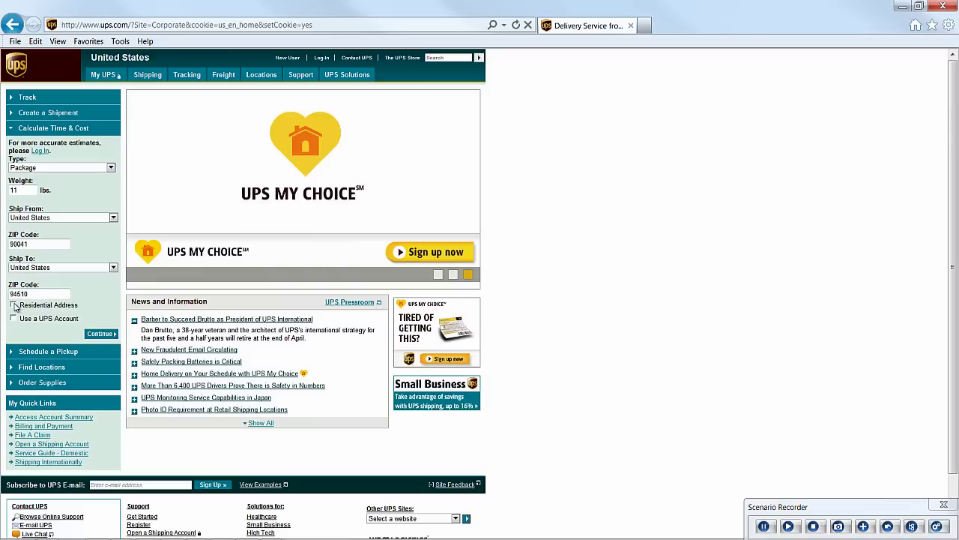
{"action": "left_click", "coordinate": [96, 338]}
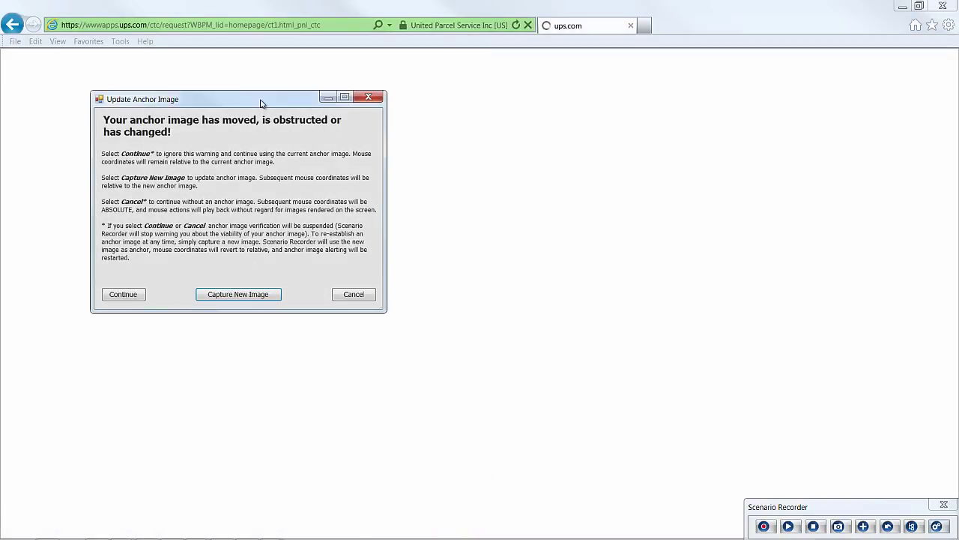
Capture the Find Locations link on the rate results page as the new anchor image, accept it and stop recording.
{"action": "left_click_drag", "start_coordinate": [262, 103], "coordinate": [650, 142]}
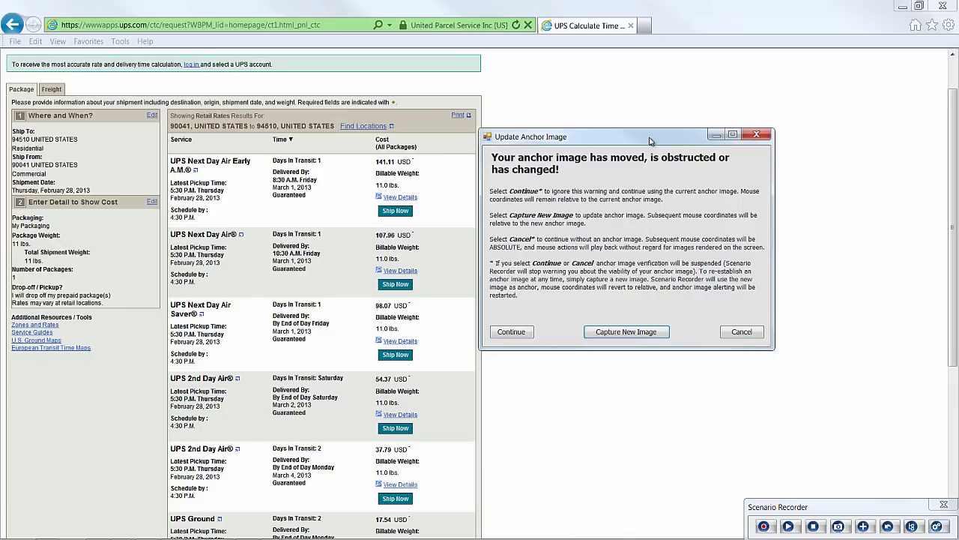
{"action": "left_click", "coordinate": [622, 332]}
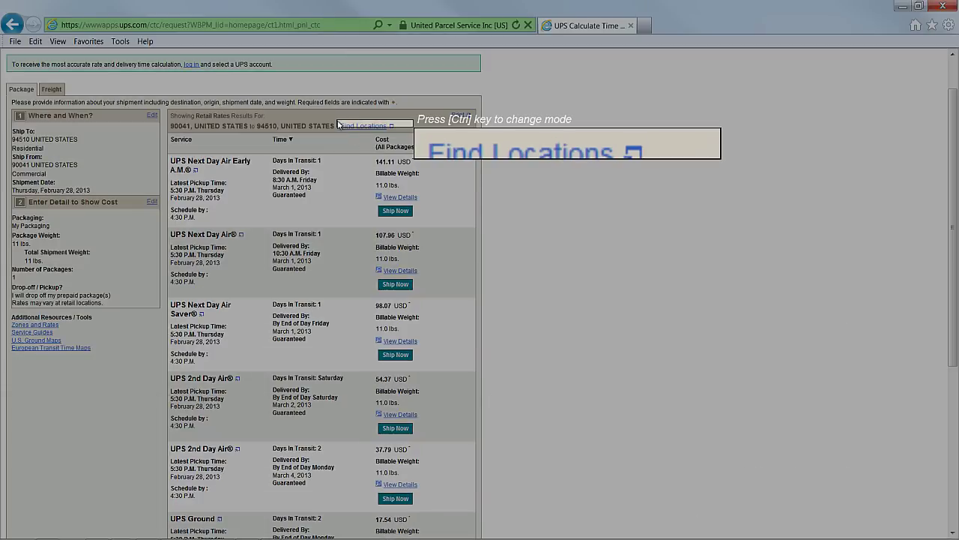
{"action": "left_click", "coordinate": [338, 125]}
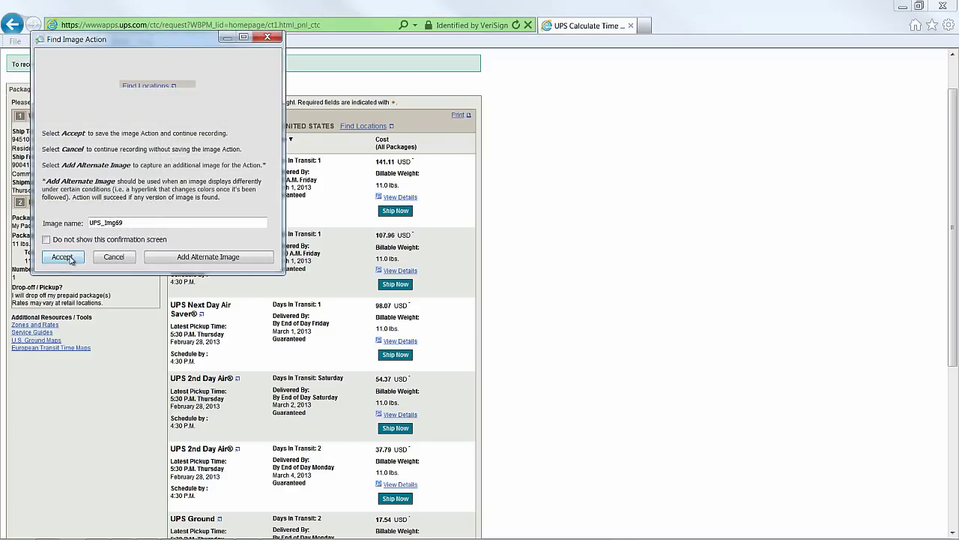
{"action": "left_click", "coordinate": [63, 257]}
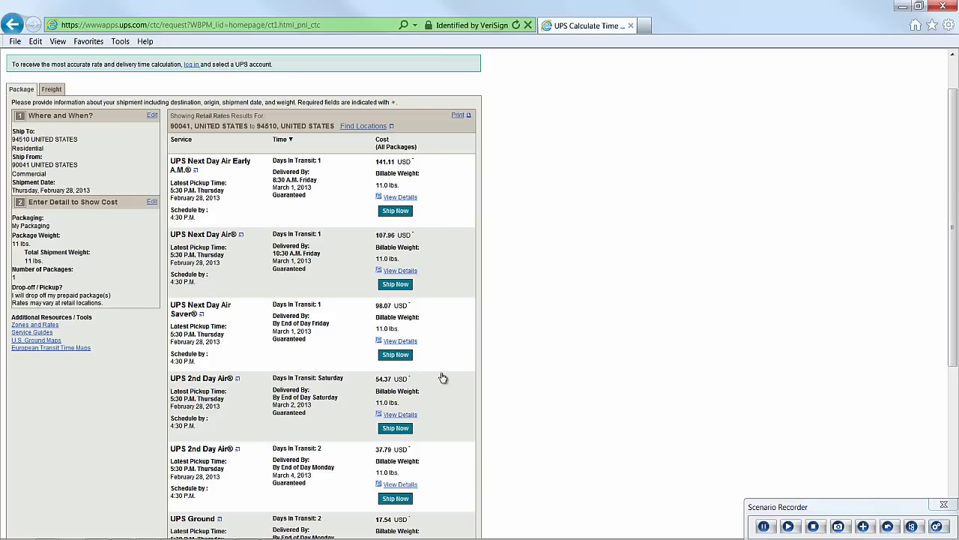
{"action": "left_click", "coordinate": [814, 527]}
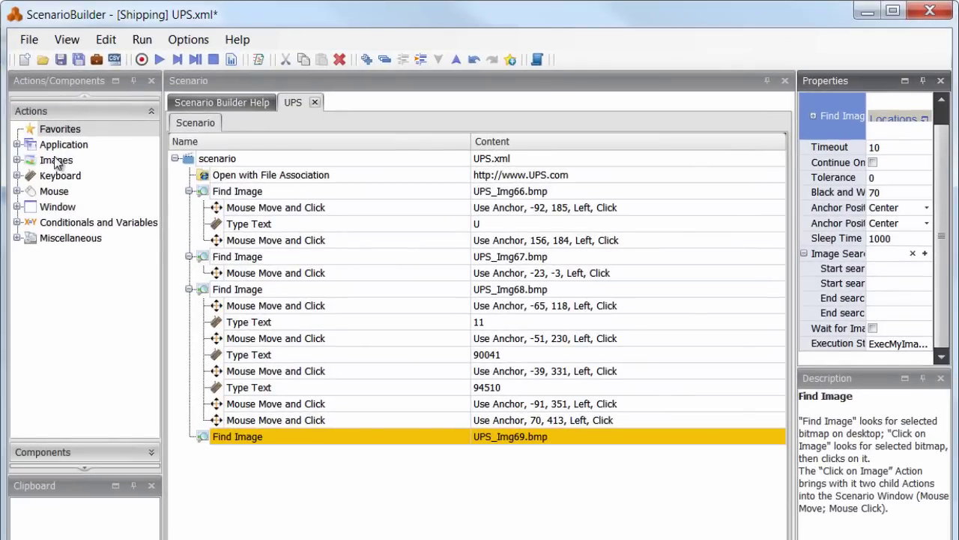
Add a Begin Transaction action and an End Transaction action after the last Find Image action.
{"action": "left_click", "coordinate": [17, 145]}
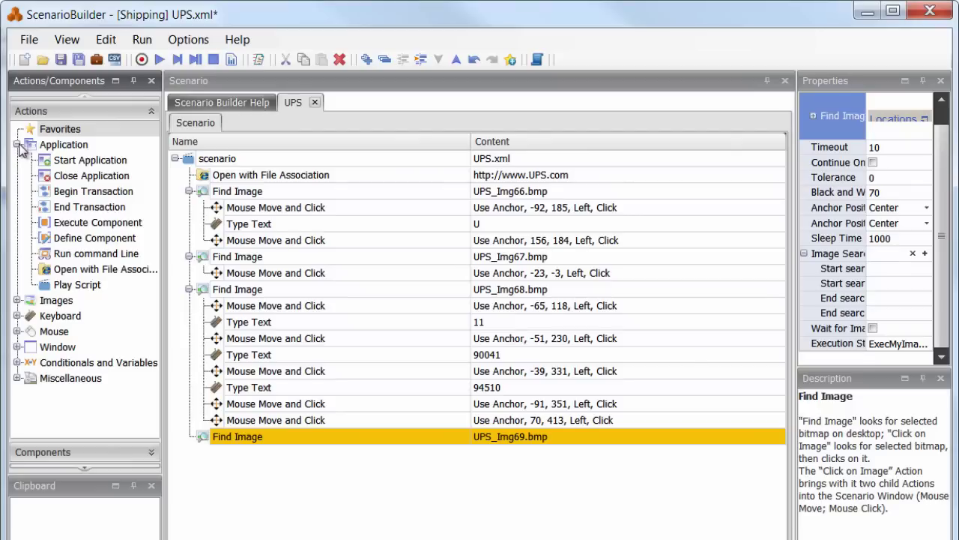
{"action": "left_click", "coordinate": [75, 192]}
{"action": "double_click", "coordinate": [74, 191]}
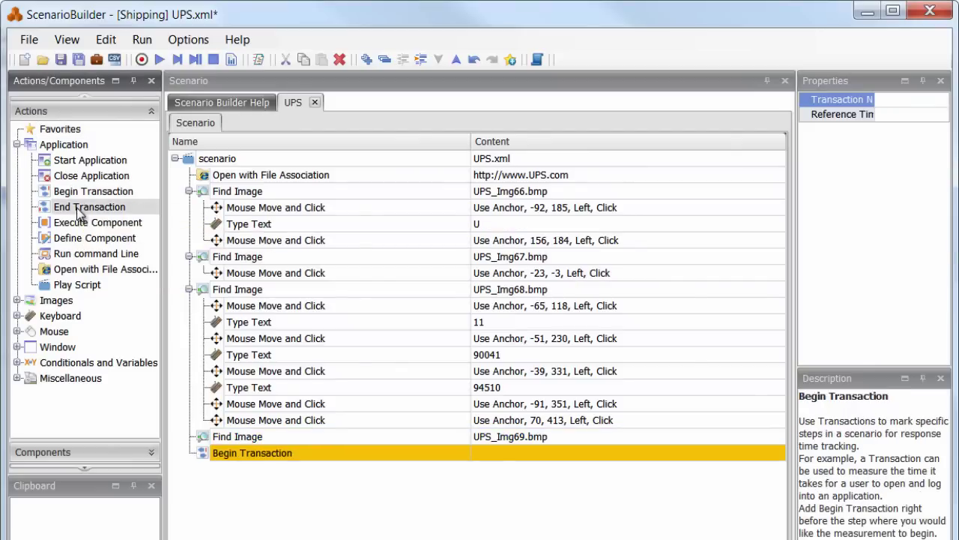
{"action": "double_click", "coordinate": [79, 209]}
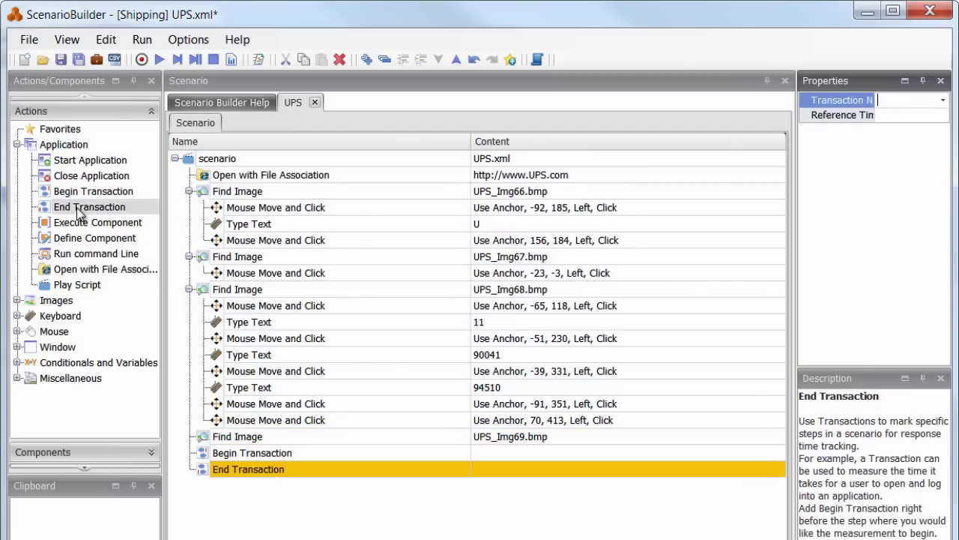
Move the Begin Transaction action above the last Find Image action and name the transaction Cost.
{"action": "left_click", "coordinate": [257, 454]}
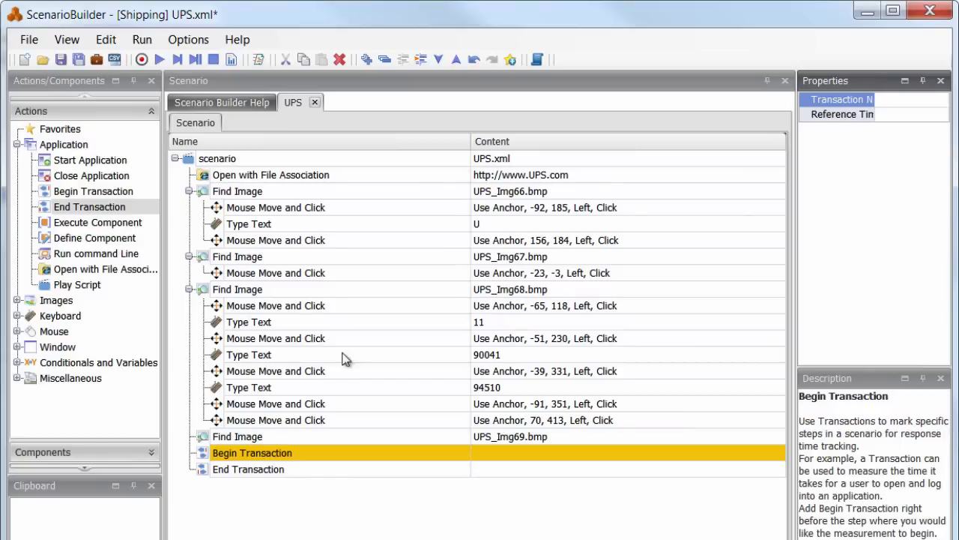
{"action": "left_click", "coordinate": [455, 60]}
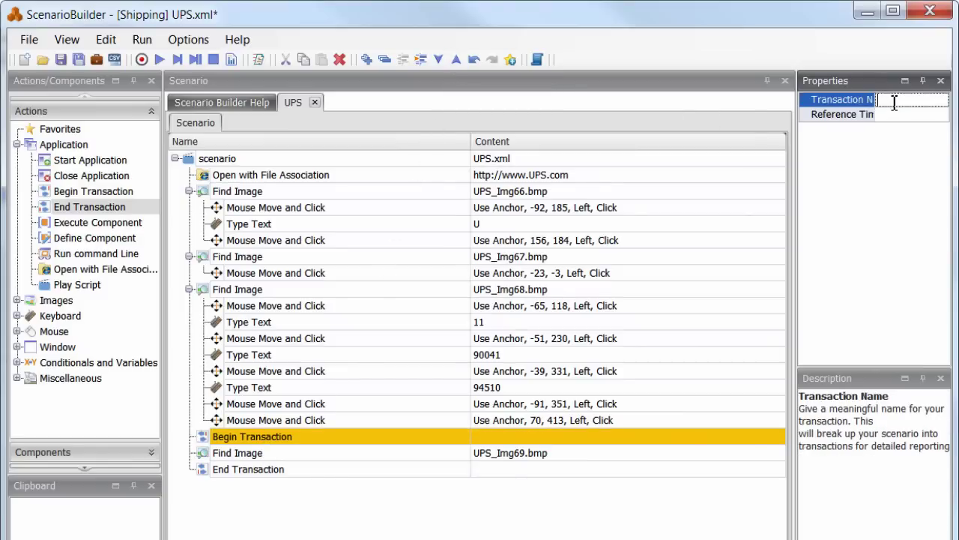
{"action": "type", "text": "Cost"}
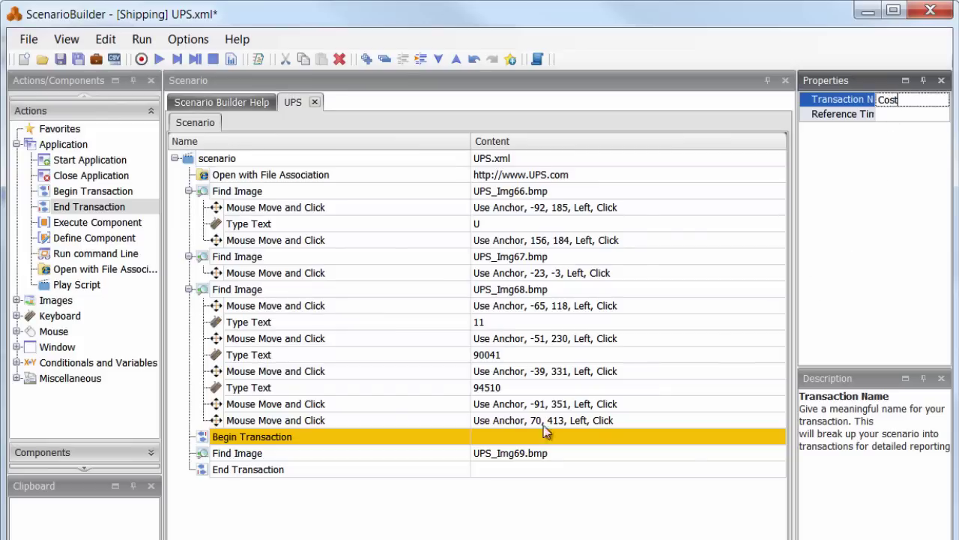
Assign the transaction name Cost to the End Transaction action at the end of the scenario.
{"action": "left_click", "coordinate": [396, 473]}
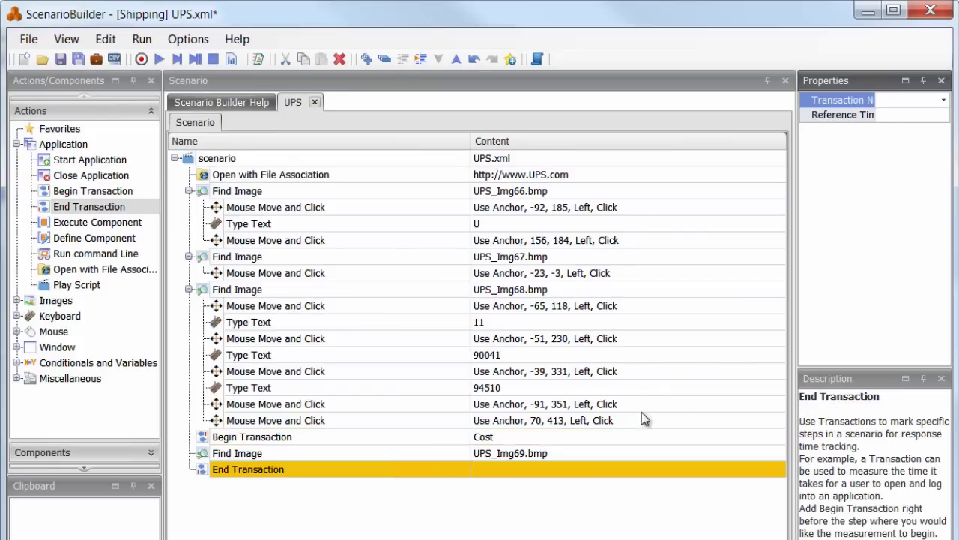
{"action": "left_click", "coordinate": [943, 103]}
{"action": "left_click", "coordinate": [914, 117]}
Select all Find Image actions as similar items and set their timeout to 30 seconds.
{"action": "right_click", "coordinate": [267, 259]}
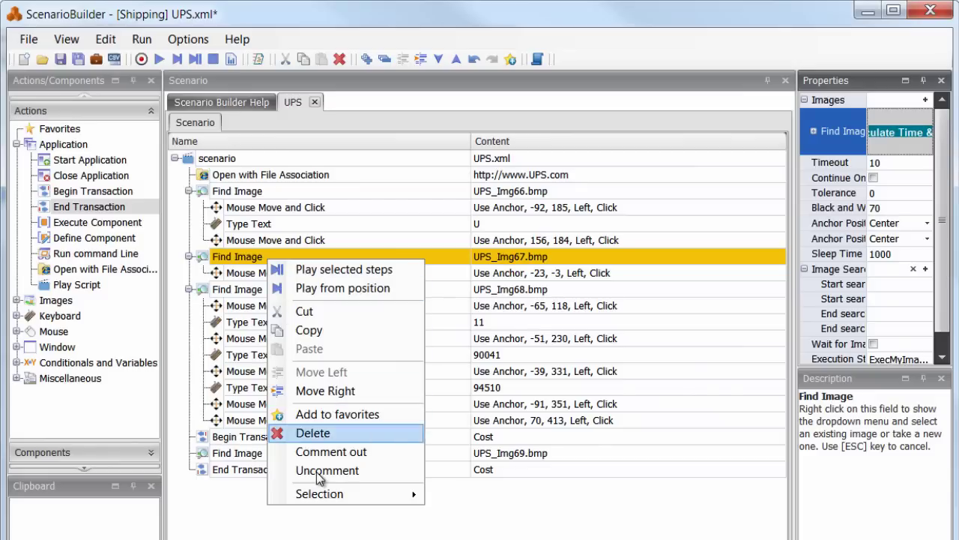
{"action": "mouse_move", "coordinate": [351, 499]}
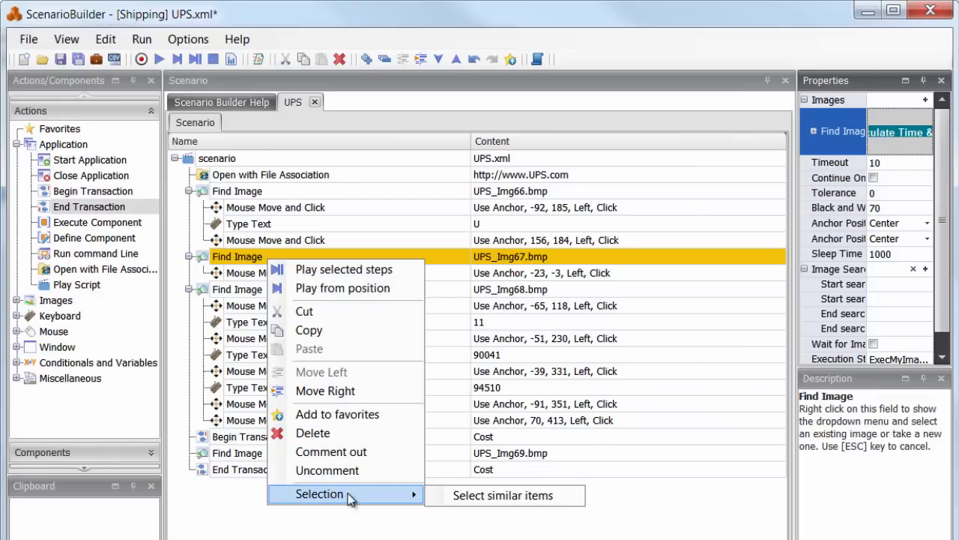
{"action": "left_click", "coordinate": [475, 501]}
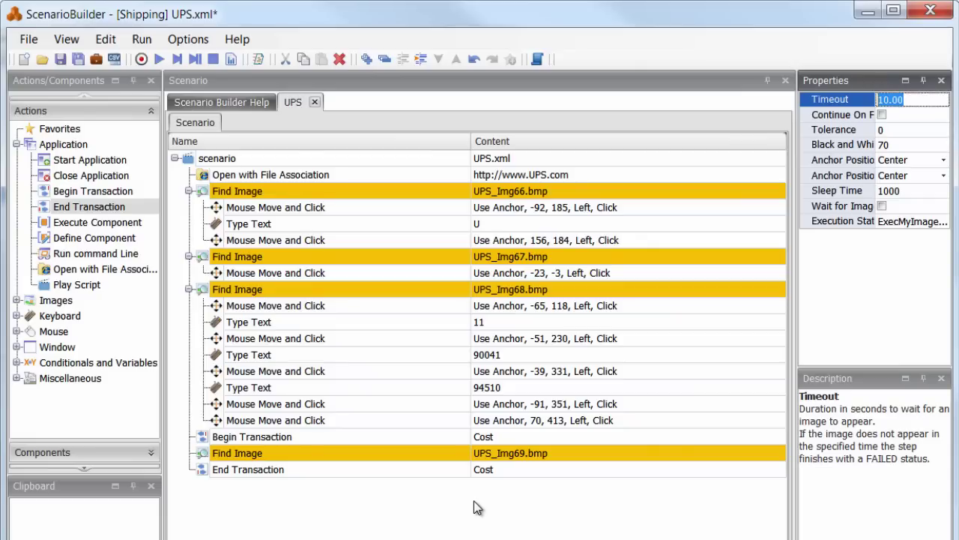
{"action": "type", "text": "30"}
Enable Take Playback Images for the whole scenario and save it, dismissing the OnFailure warning.
{"action": "left_click", "coordinate": [240, 159]}
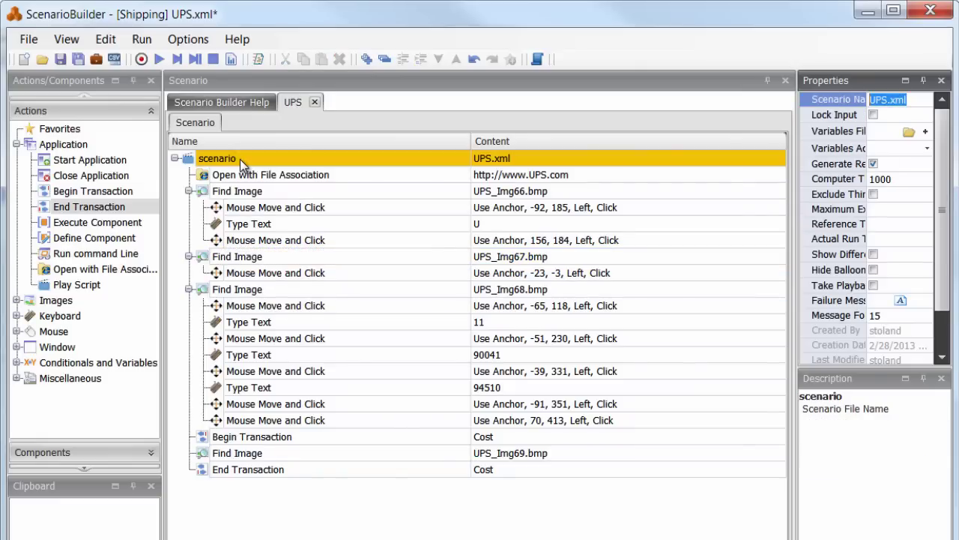
{"action": "left_click", "coordinate": [873, 286]}
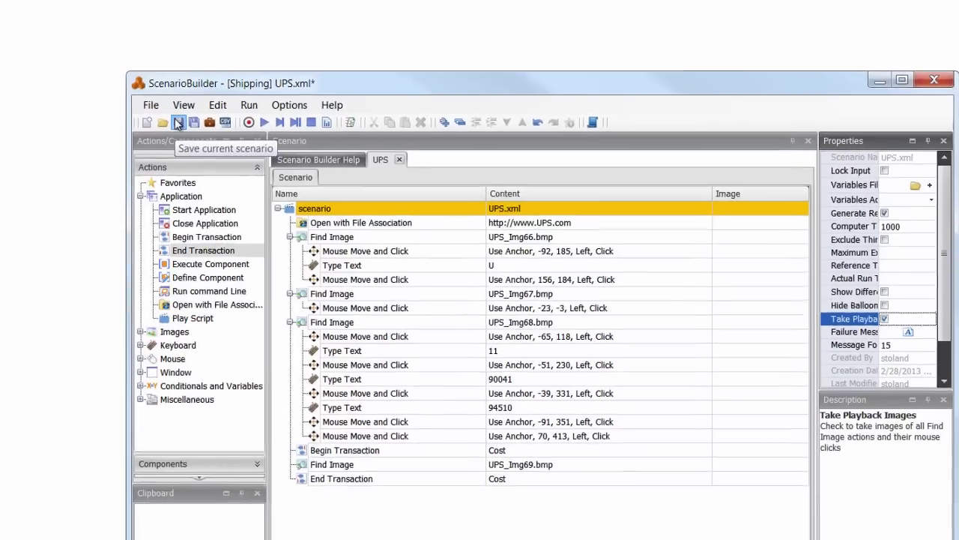
{"action": "left_click", "coordinate": [78, 60]}
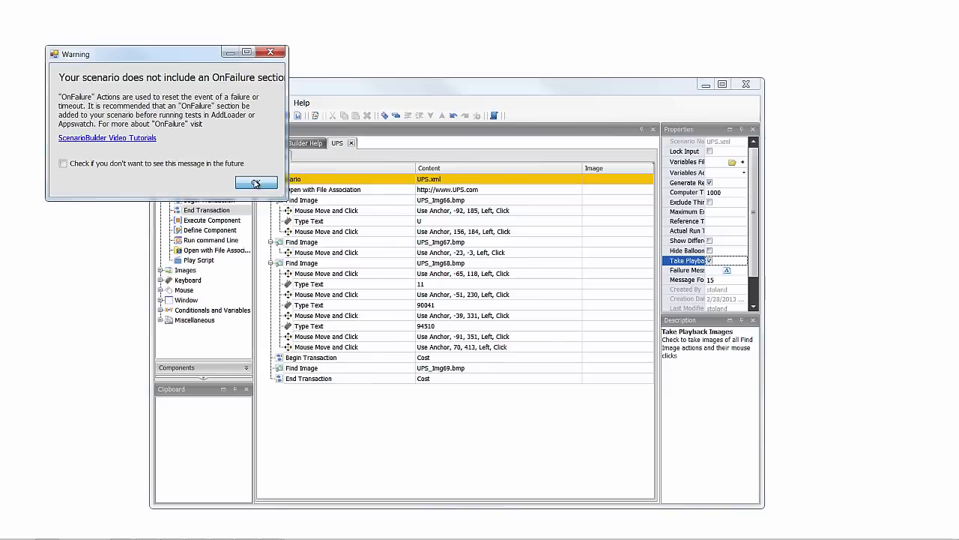
{"action": "left_click", "coordinate": [641, 459]}
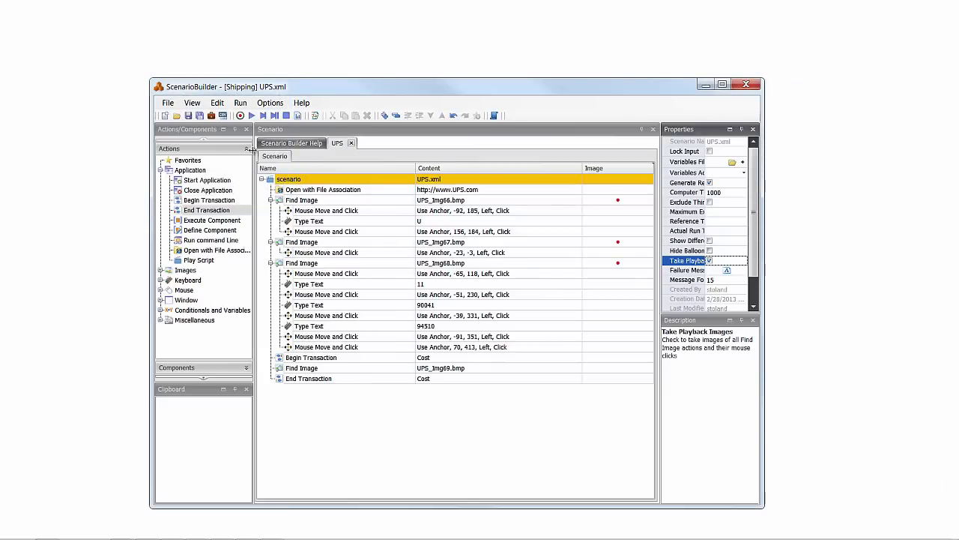
Play back the scenario from the start, entering the UPS site with the United States - English location.
{"action": "left_click", "coordinate": [252, 117]}
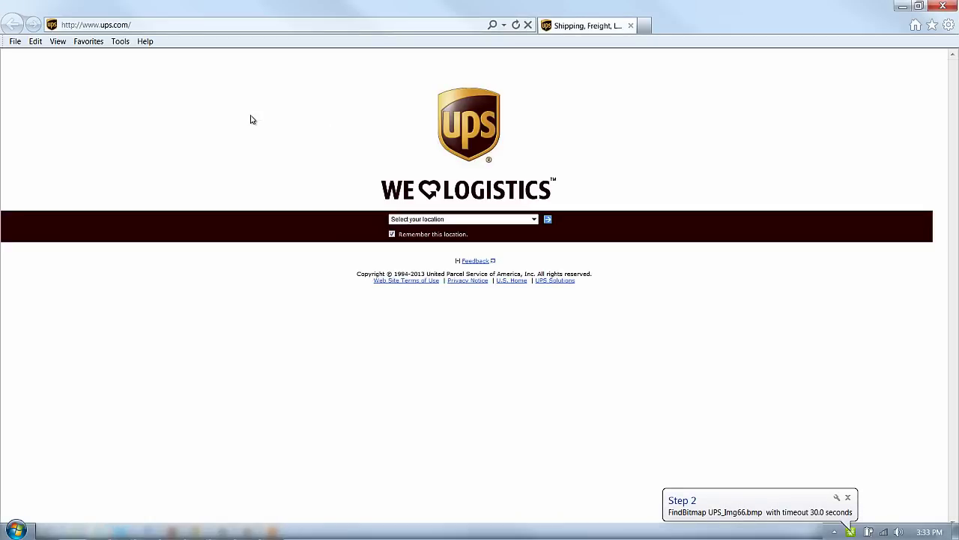
{"action": "left_click", "coordinate": [425, 218]}
{"action": "key", "text": "u"}
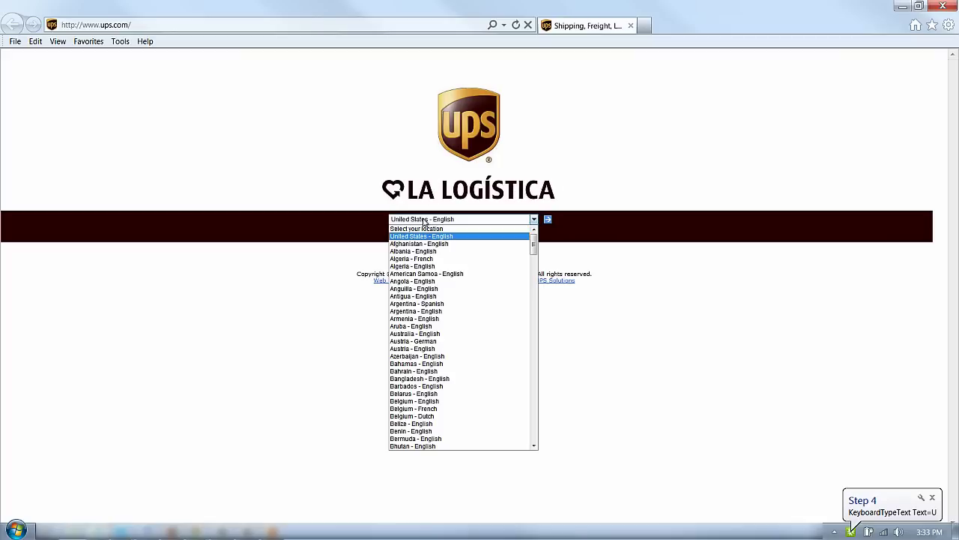
{"action": "left_click", "coordinate": [548, 218]}
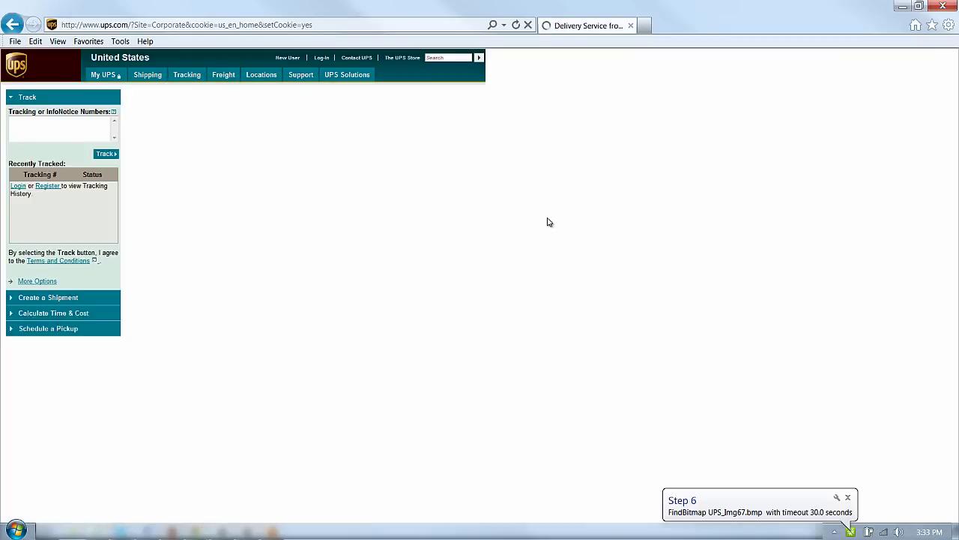
Run the Calculate Time & Cost part for an 11 lbs package from ZIP code 90041 to residential ZIP code 94510.
{"action": "left_click", "coordinate": [43, 314]}
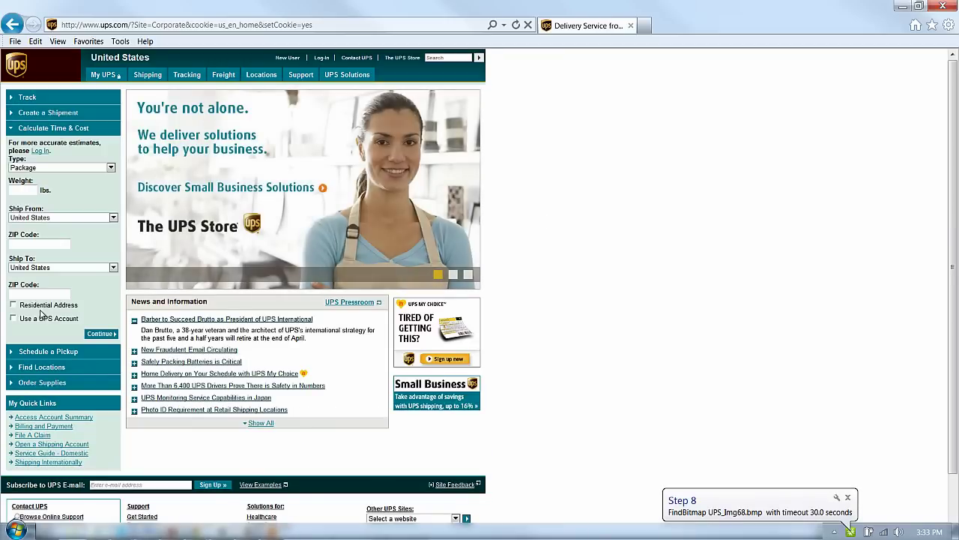
{"action": "left_click", "coordinate": [28, 189]}
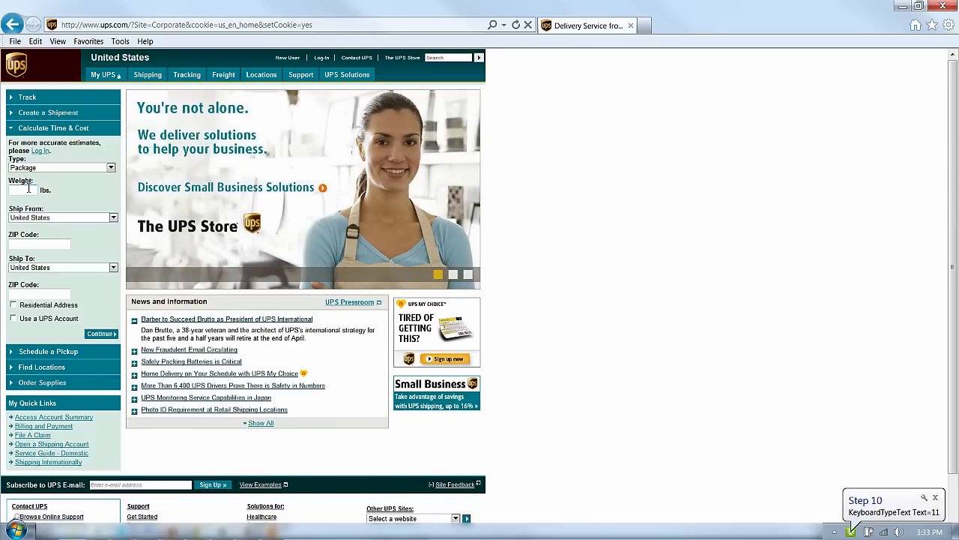
{"action": "type", "text": "11"}
{"action": "left_click", "coordinate": [36, 244]}
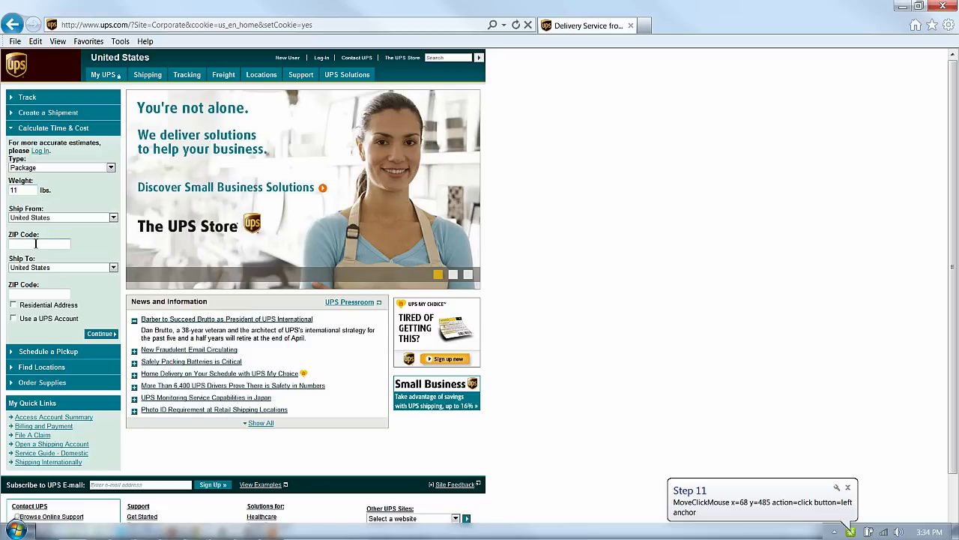
{"action": "type", "text": "90041"}
{"action": "left_click", "coordinate": [41, 293]}
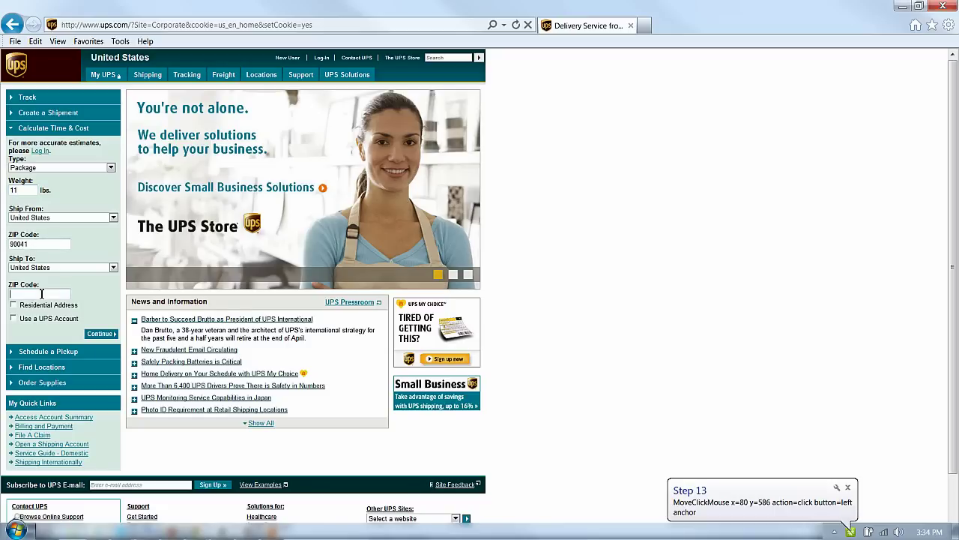
{"action": "type", "text": "94510"}
{"action": "left_click", "coordinate": [13, 305]}
{"action": "left_click", "coordinate": [96, 334]}
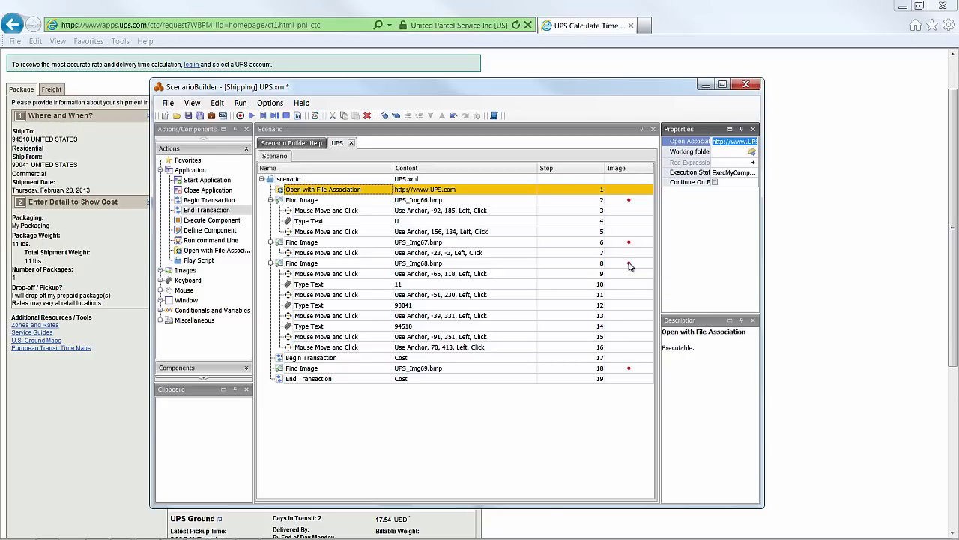
Open the playback image captured for the third Find Image action, step 8.
{"action": "double_click", "coordinate": [630, 266]}
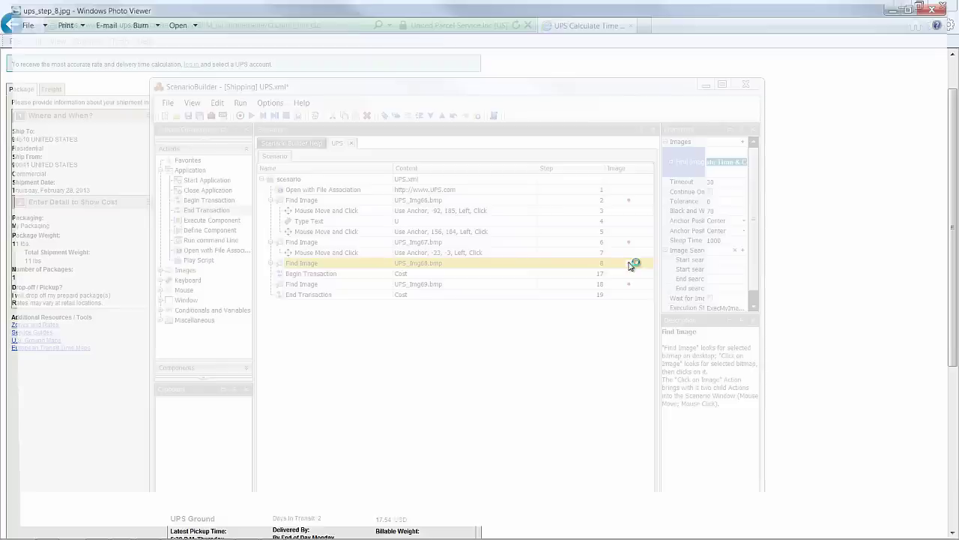